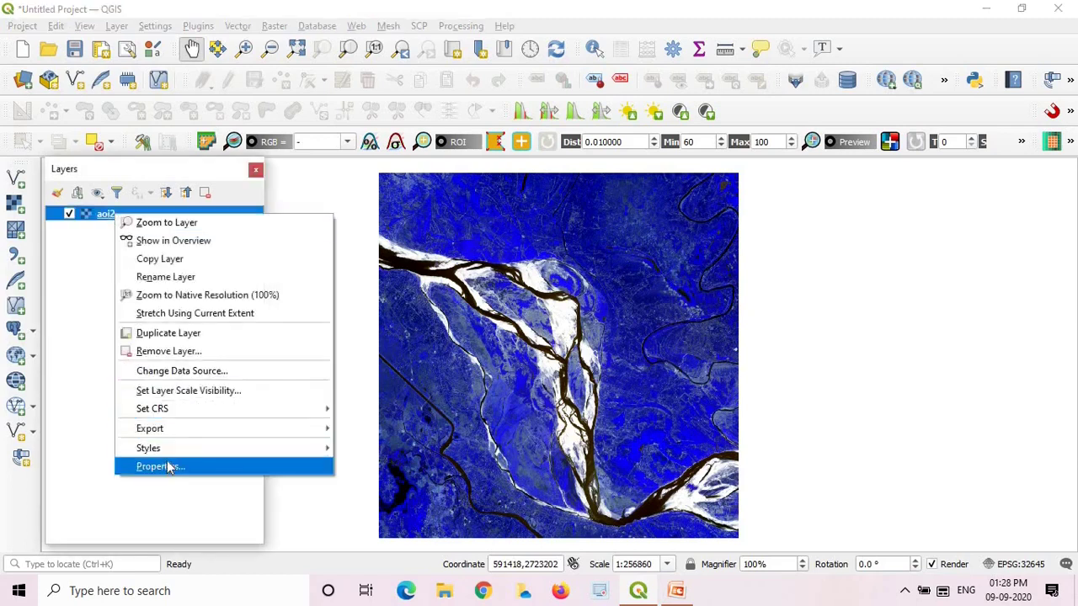
Step: Render the aoi2 layer as a false-colour composite with Band 3 as red, Band 2 as green and Band 1 as blue
click(167, 466)
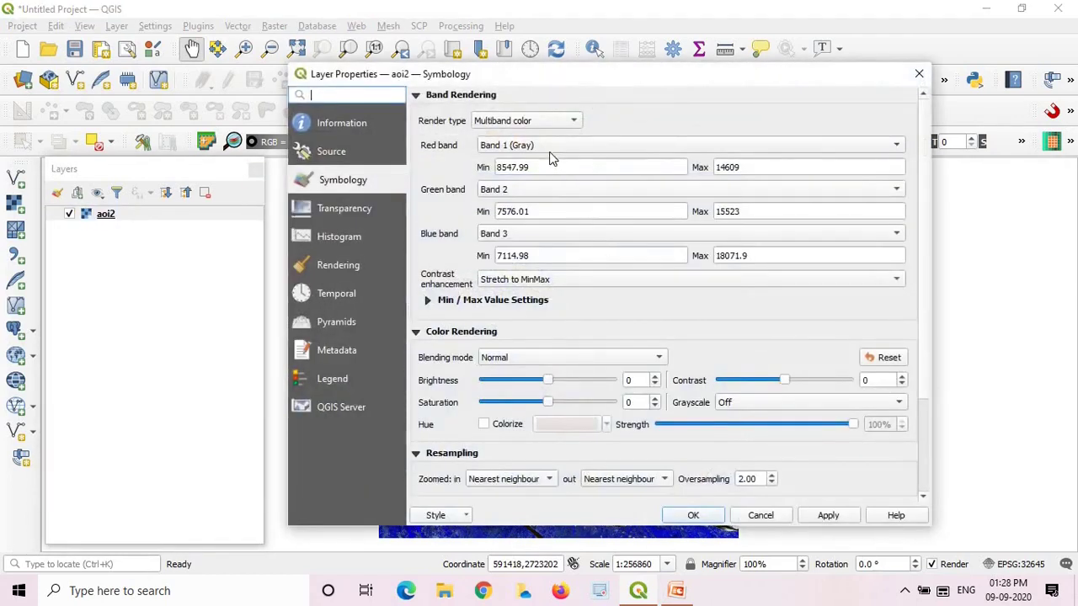
click(553, 148)
click(512, 179)
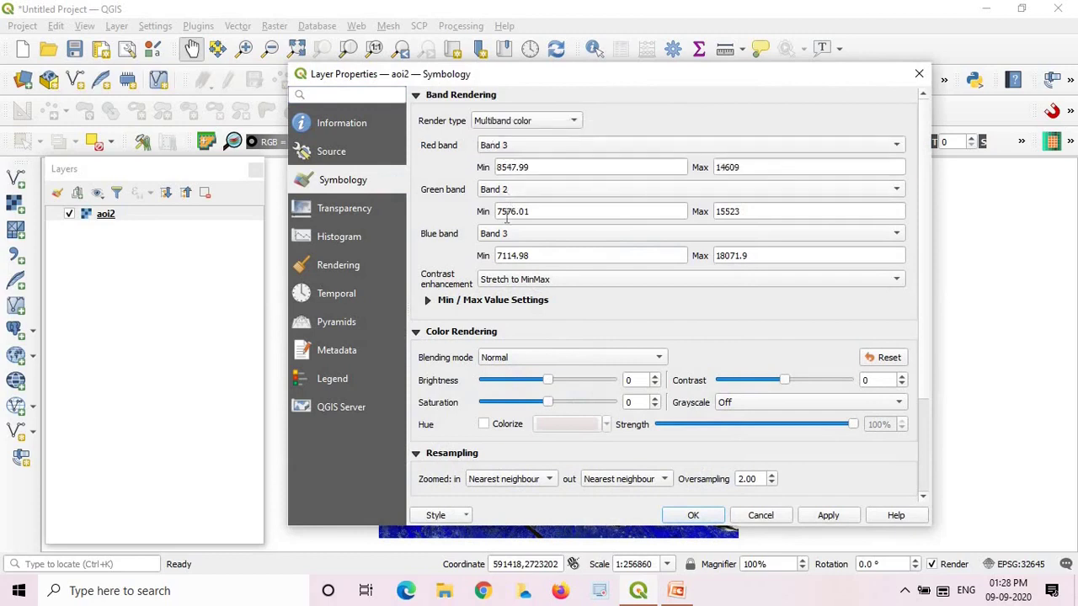
click(511, 233)
click(522, 200)
click(821, 515)
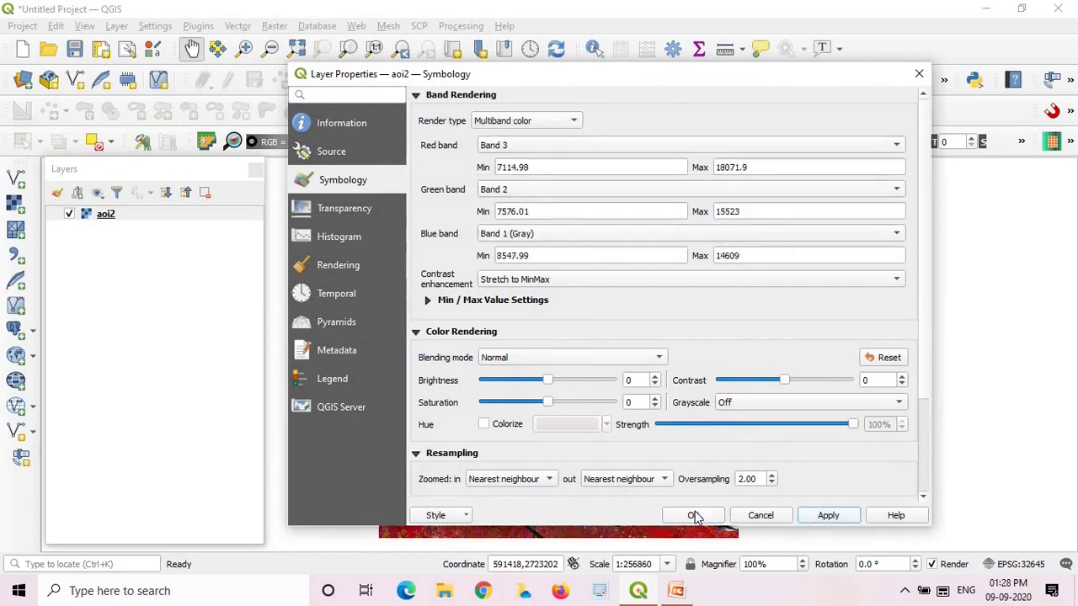
click(693, 515)
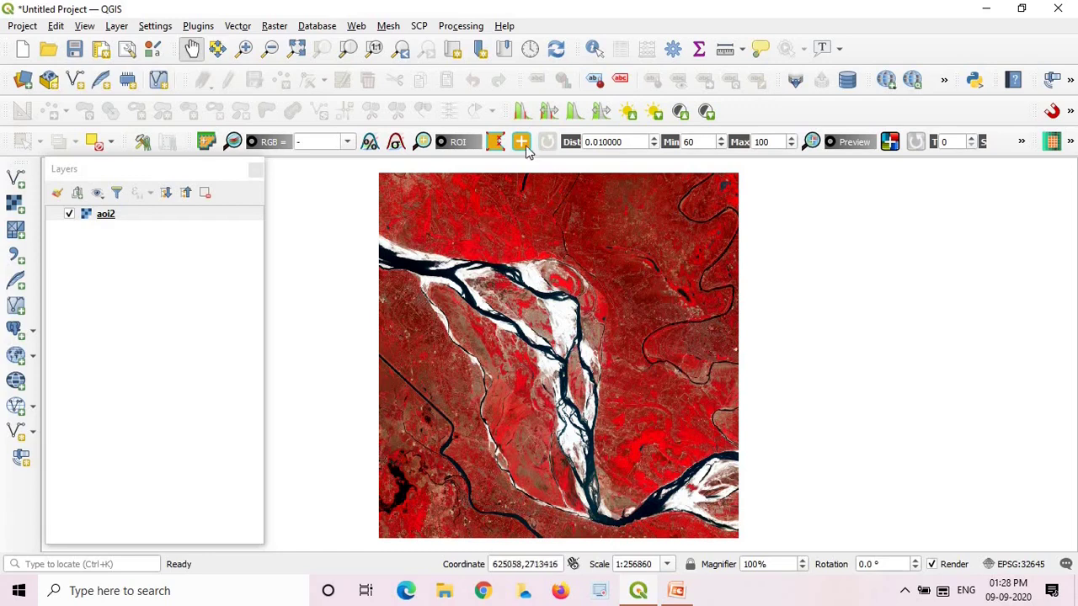
Step: Load aoi2 as the multiband image of Band set 1 in the Semi-Automatic Classification Plugin
click(419, 26)
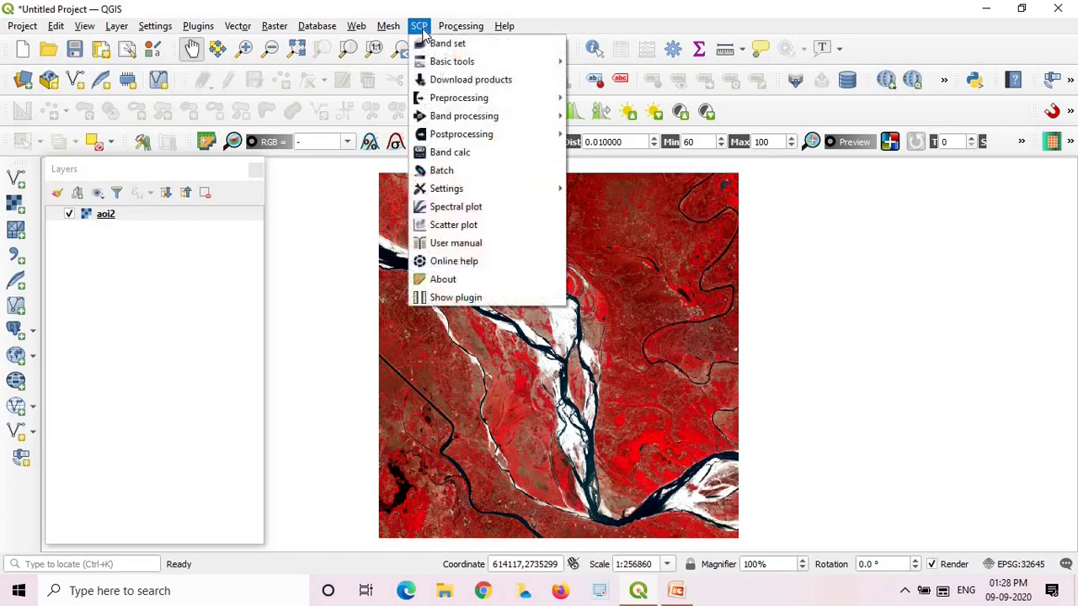
click(472, 44)
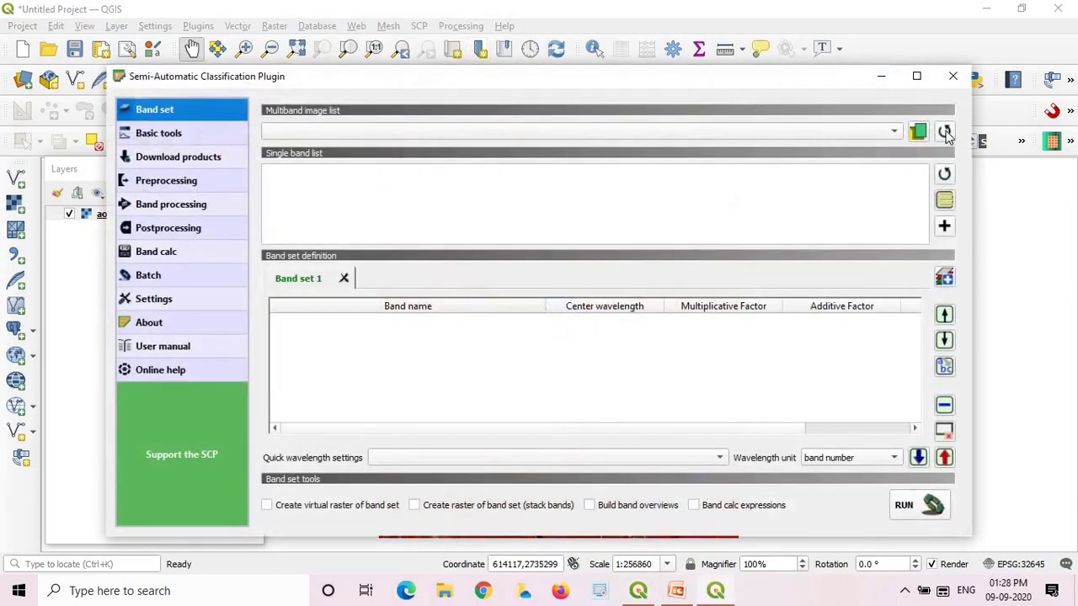
click(895, 135)
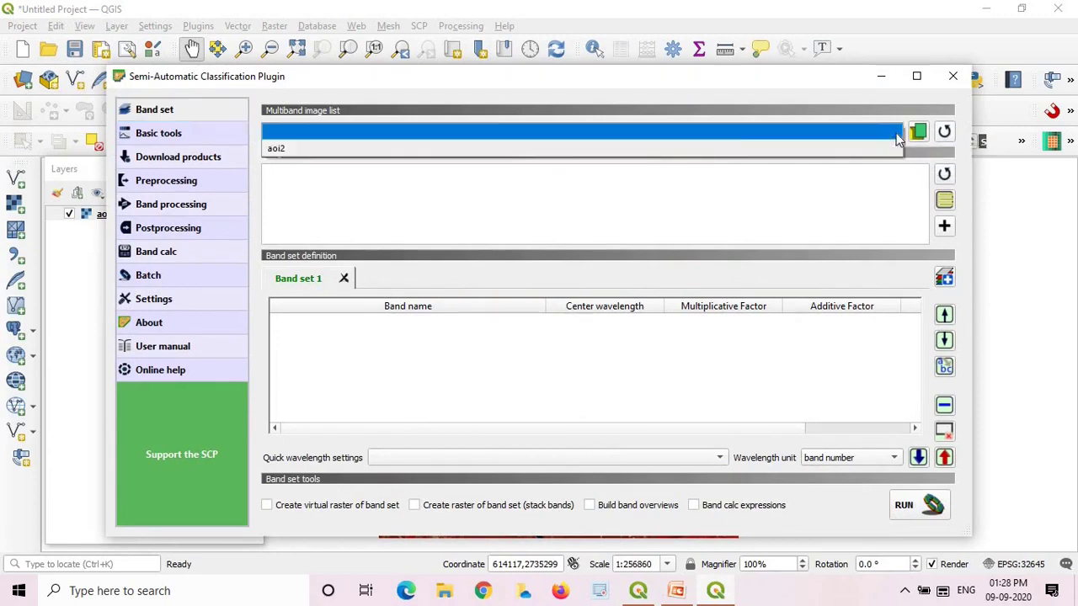
click(729, 155)
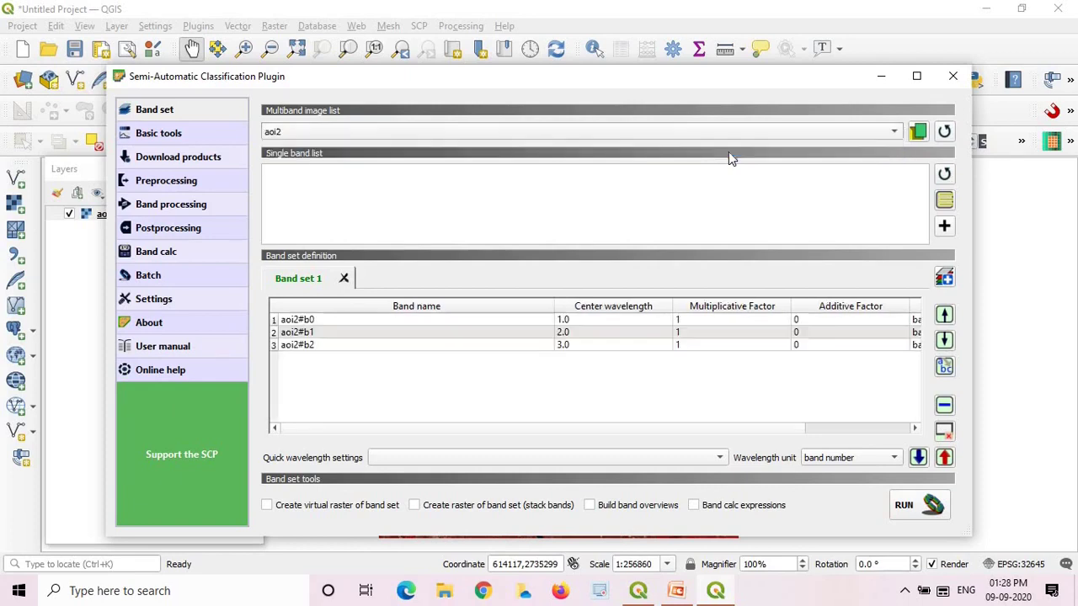
Step: Run K-means clustering on band set 1 with 10 classes, saving the output as unsupervised2.tif in the landsat8 folder
click(200, 210)
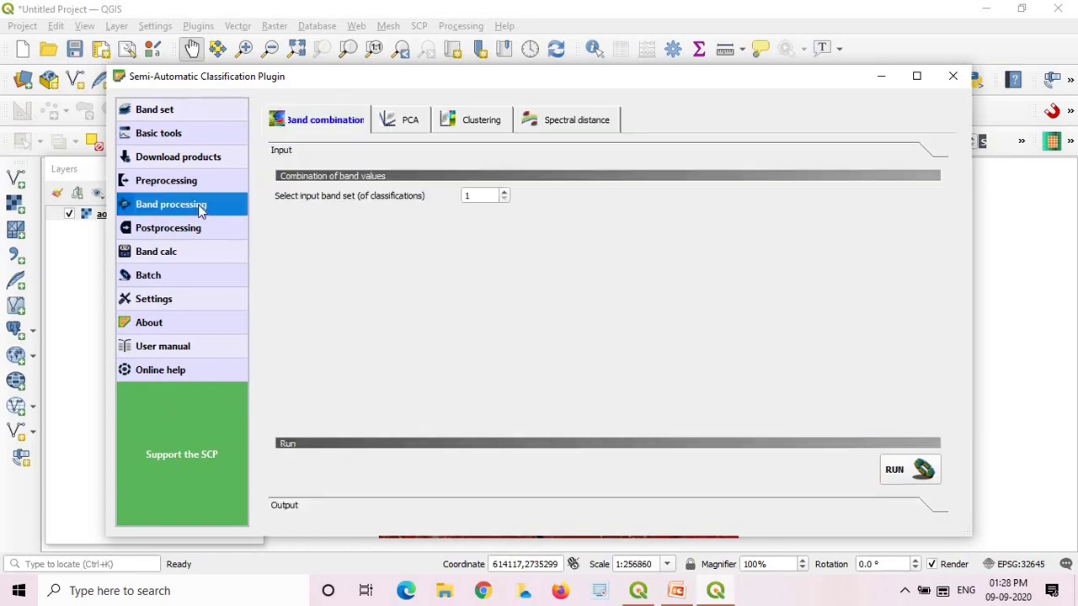
click(481, 125)
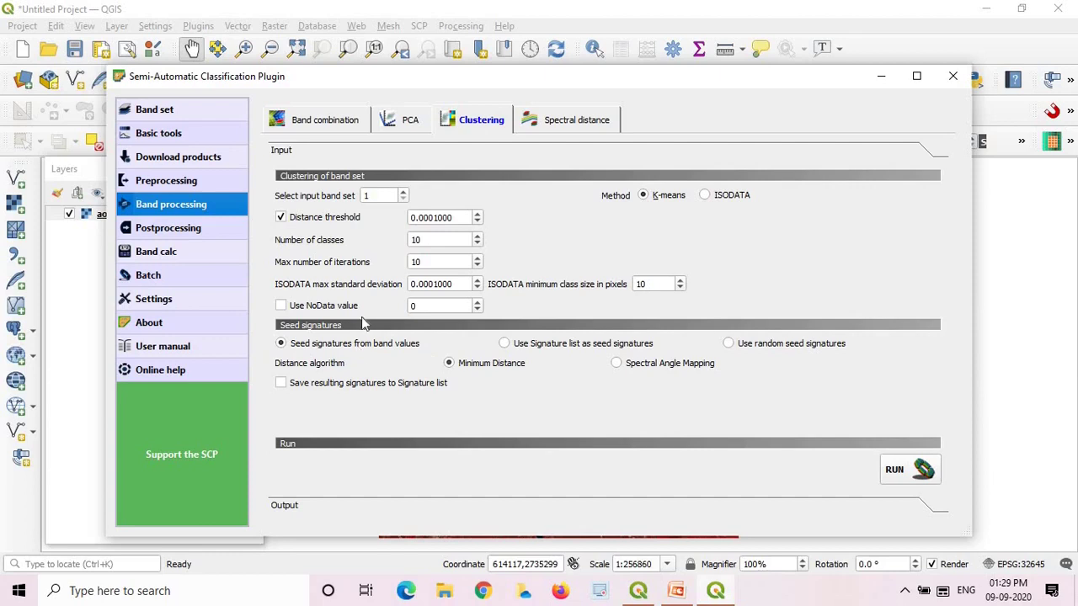
click(903, 477)
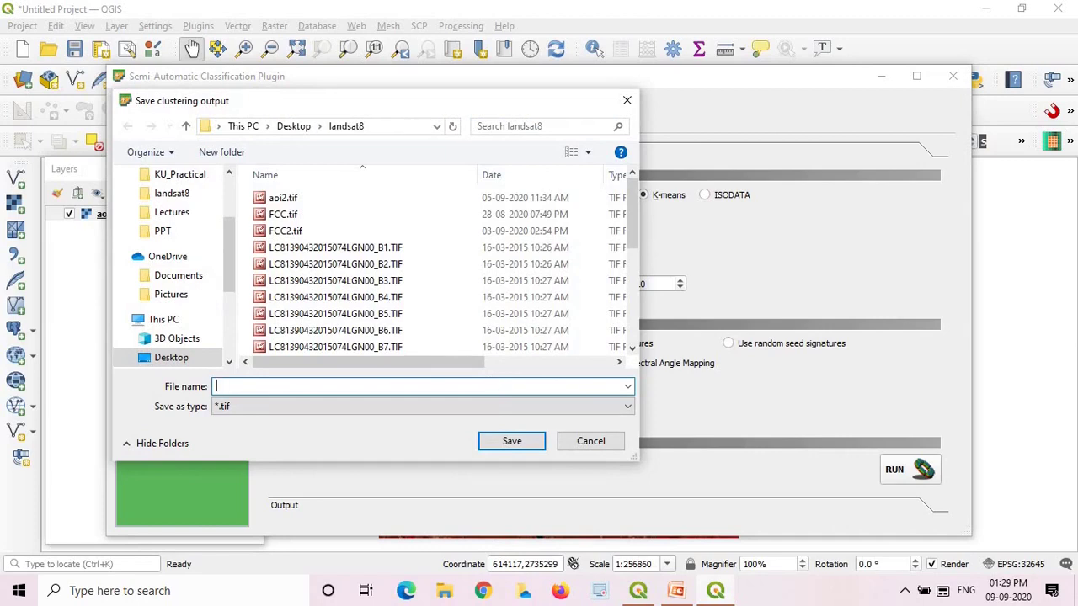
click(492, 384)
text(unsuper)
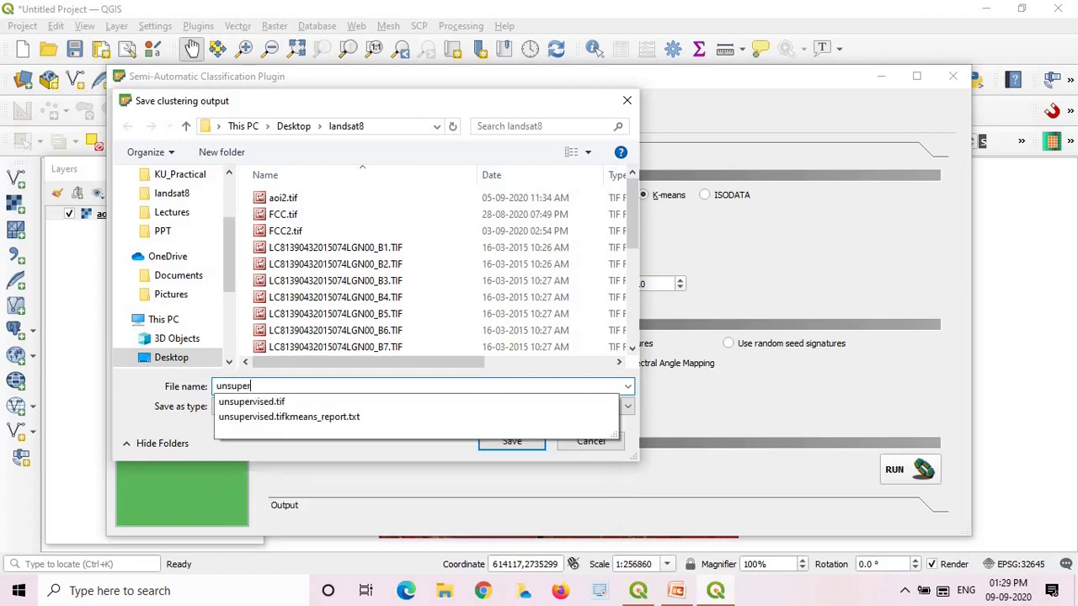
text(vised_)
key(BackSpace)
text(2)
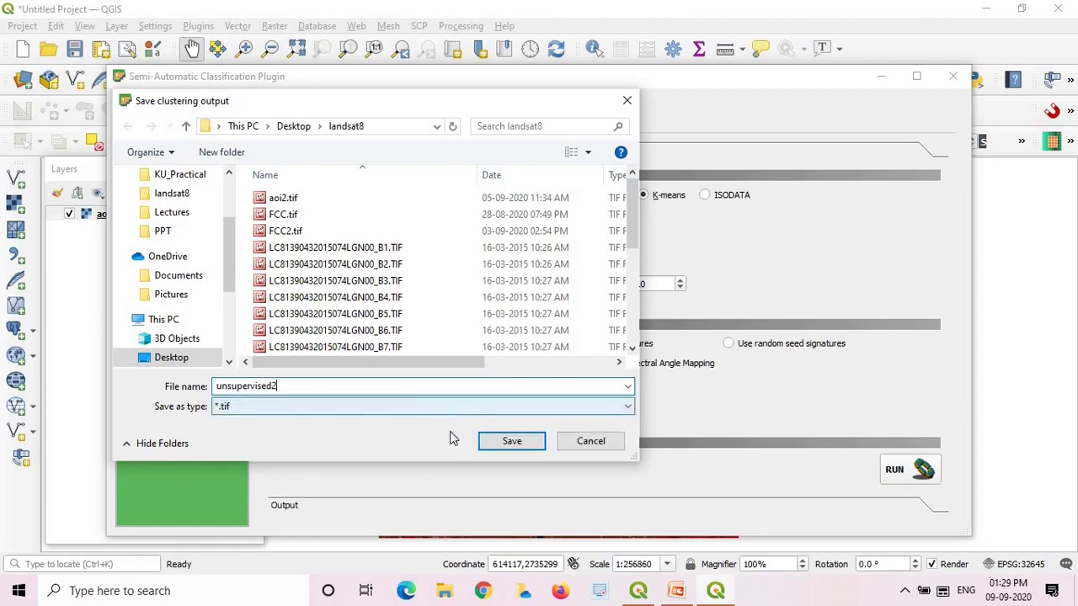
click(497, 446)
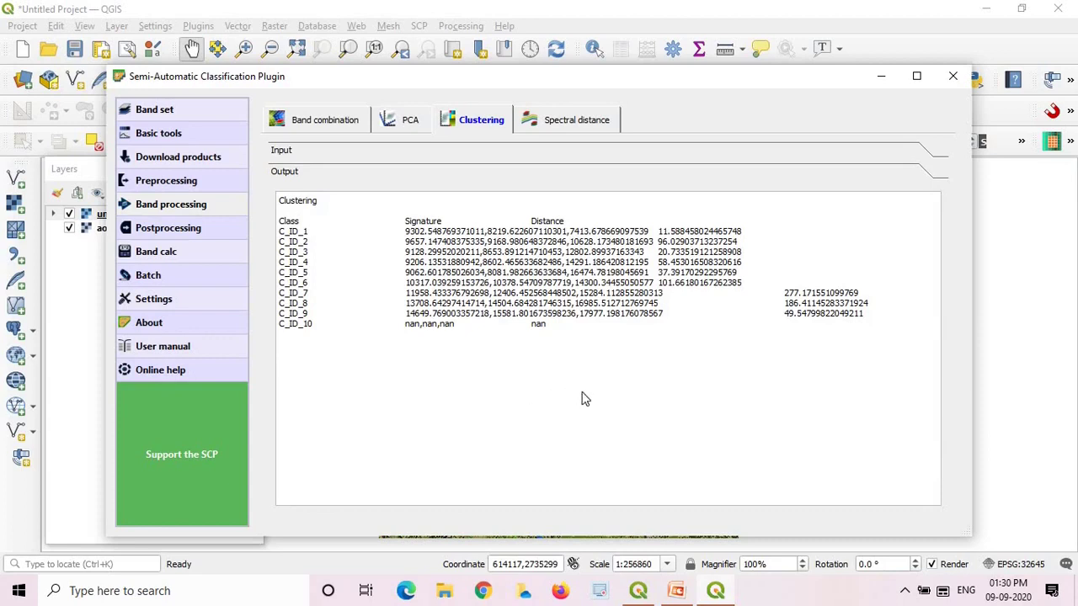
click(882, 77)
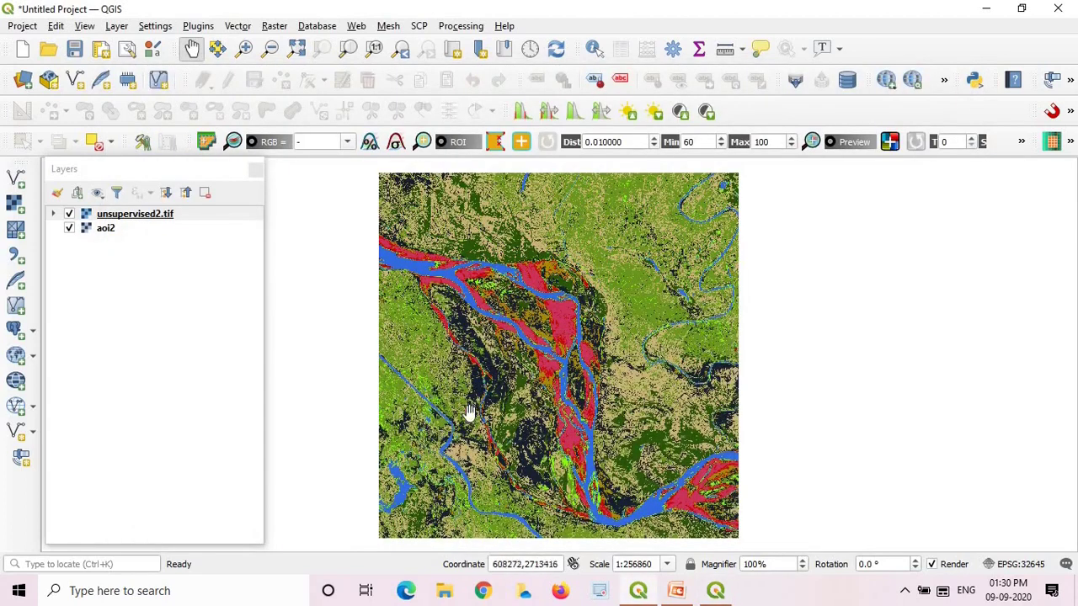
Step: Apply the Spectral color ramp to the class values of the unsupervised2.tif layer
right_click(162, 217)
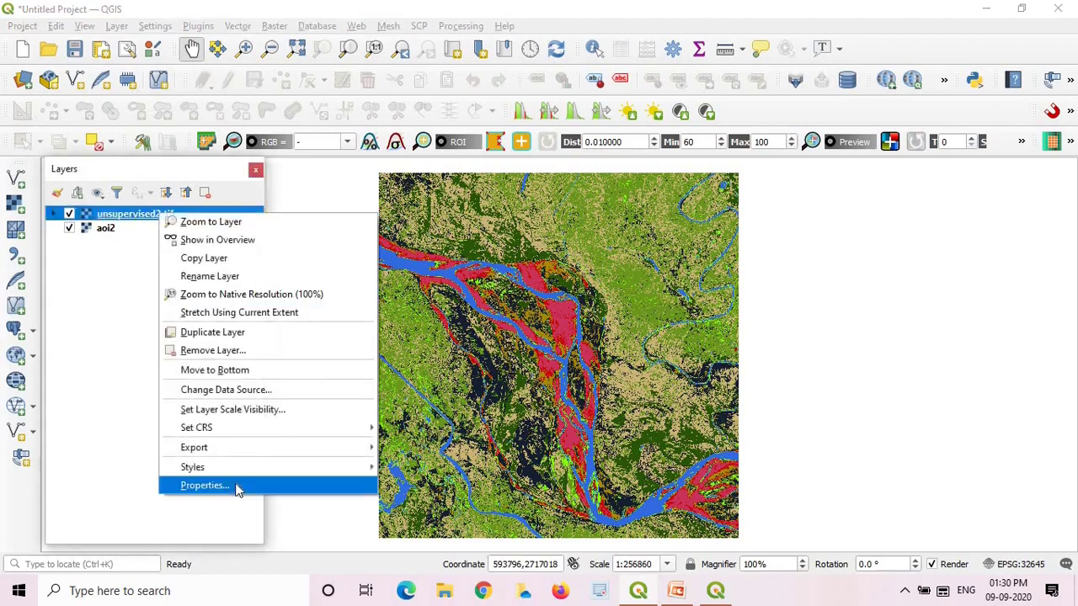
click(239, 484)
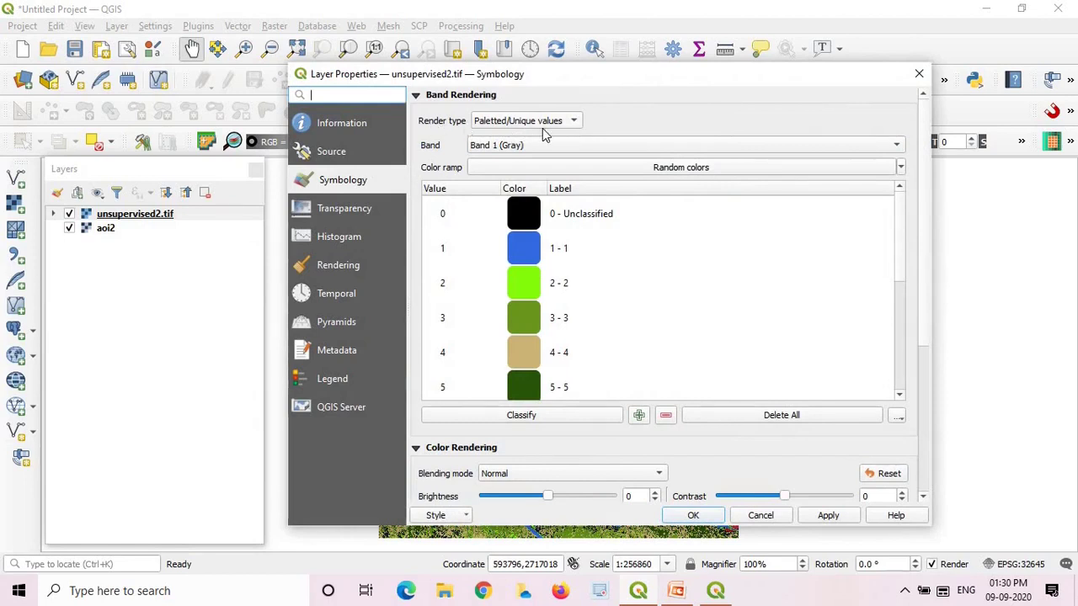
click(901, 173)
click(892, 182)
mouse_move(898, 219)
mouse_down()
mouse_move(892, 337)
mouse_move(886, 255)
mouse_move(907, 221)
mouse_up()
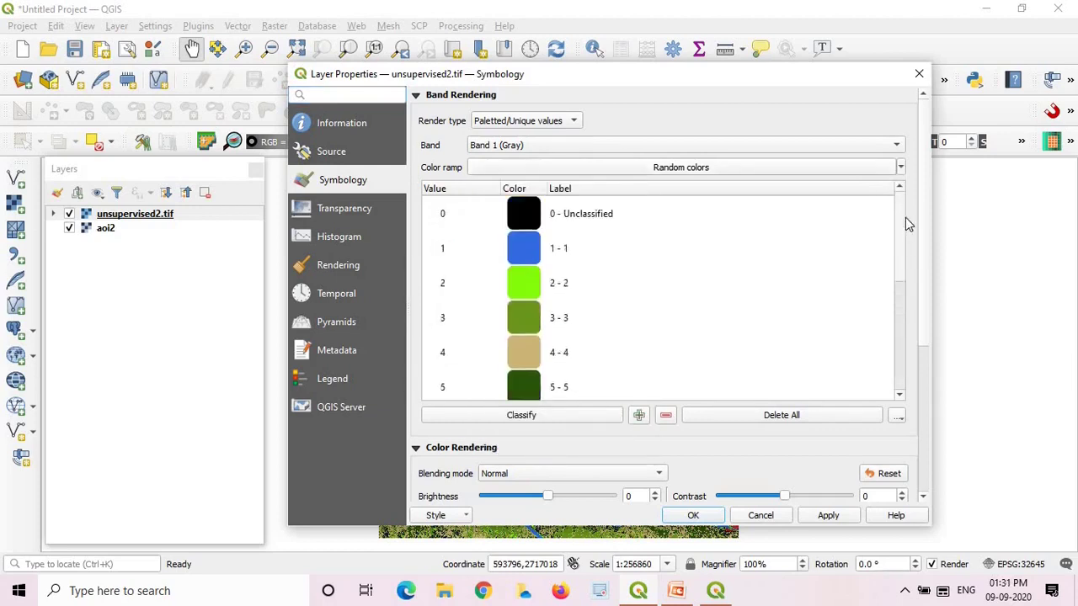
click(900, 167)
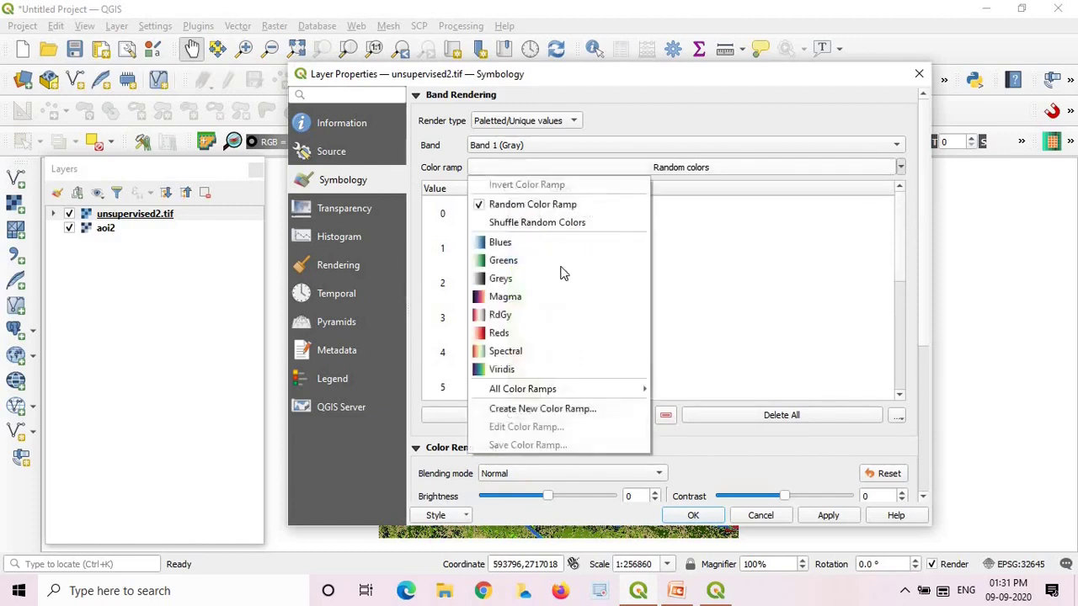
click(531, 355)
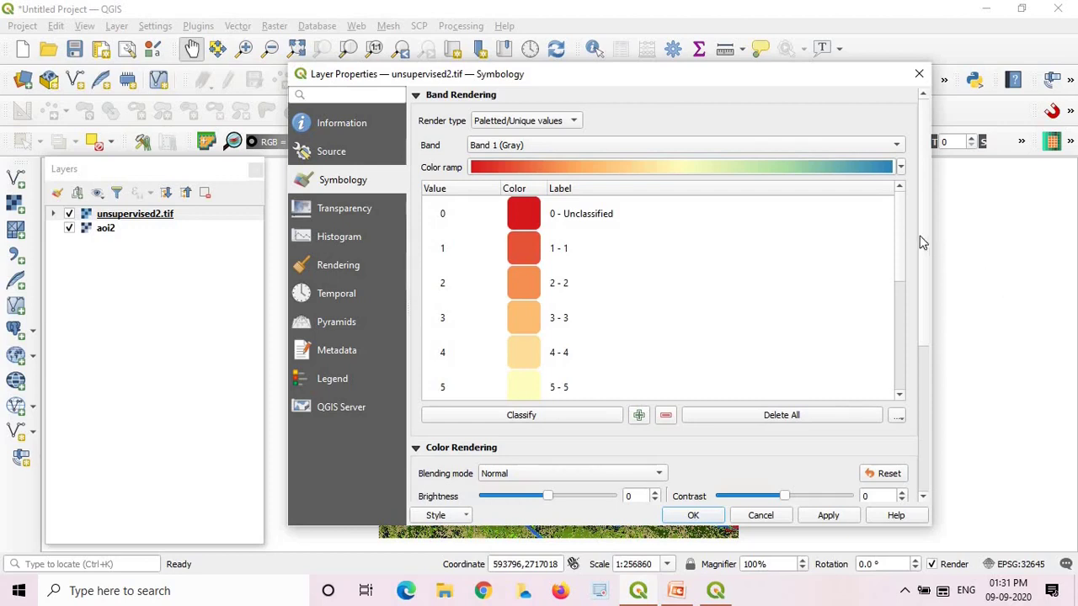
drag(900, 228, 899, 250)
click(829, 515)
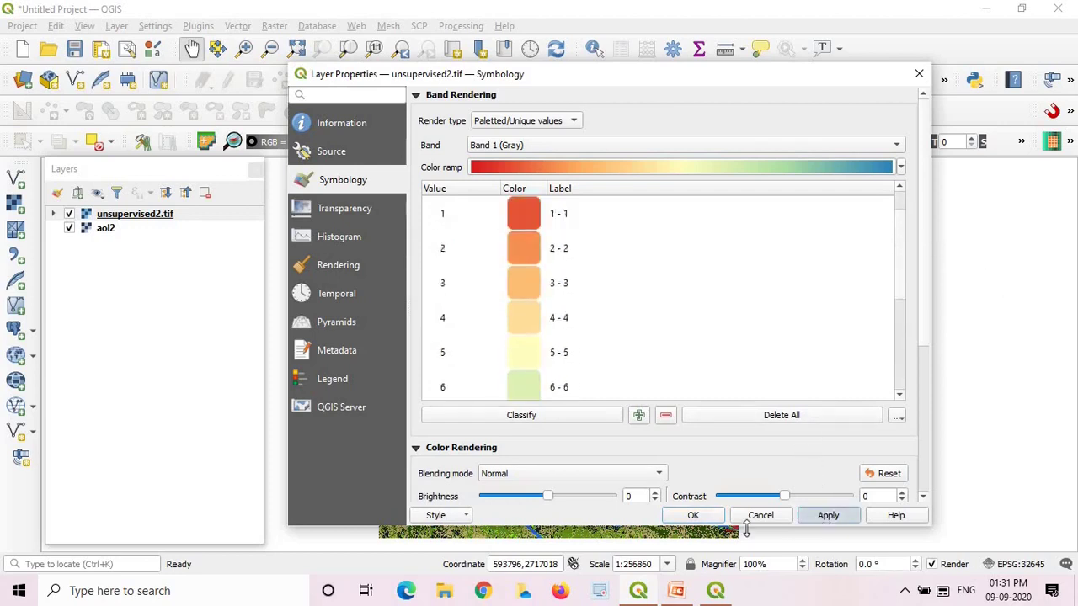
click(694, 516)
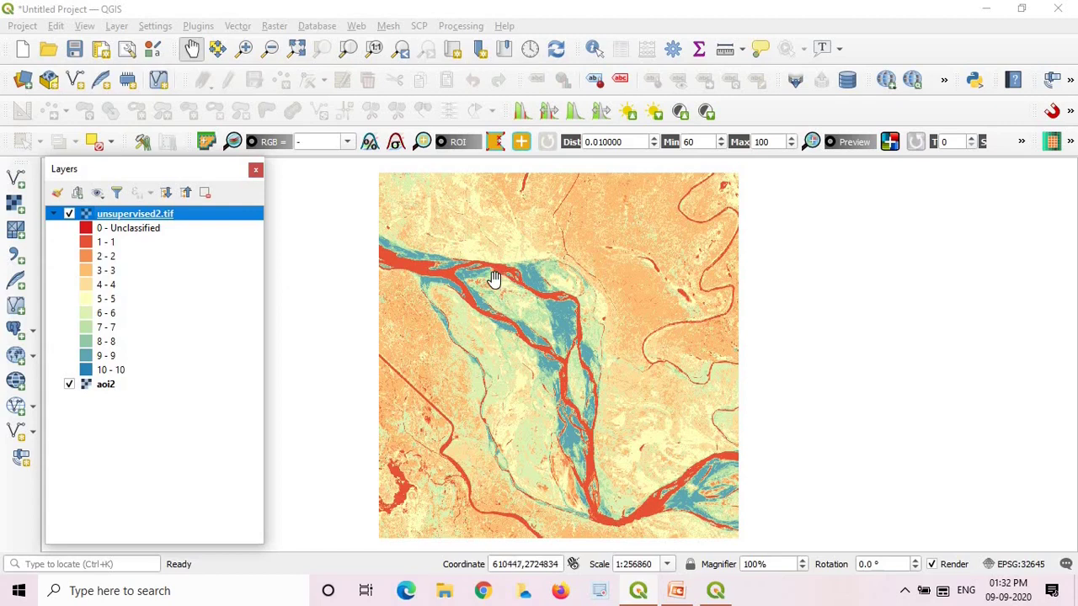
Step: Compare the clustered raster with the aoi2 image around the braided river by hiding unsupervised2.tif and showing it again
scroll(495, 277, up, 2)
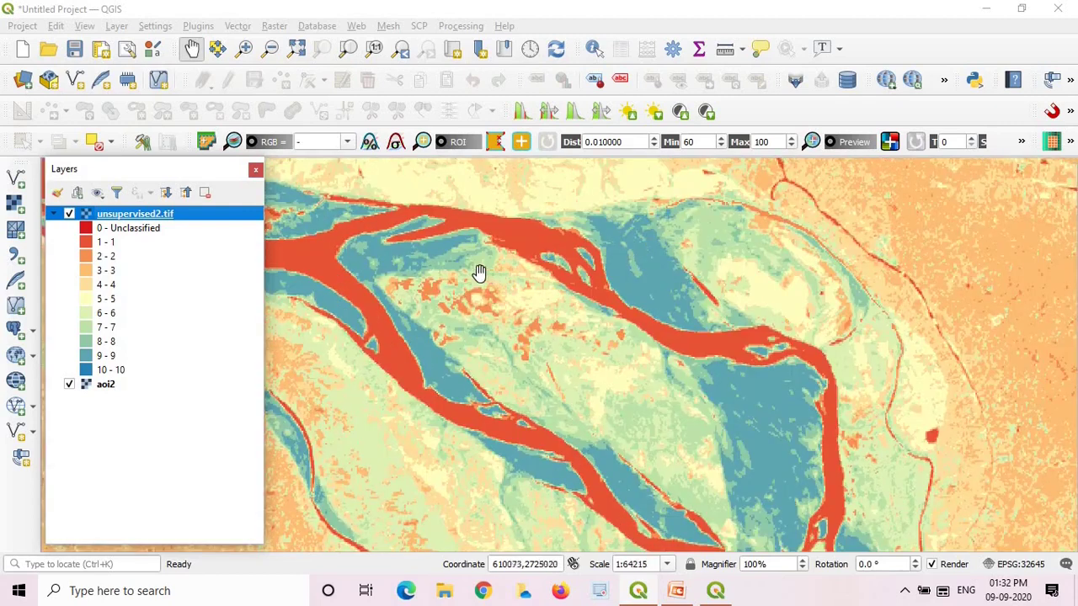
scroll(479, 273, up, 1)
scroll(479, 272, down, 1)
click(69, 214)
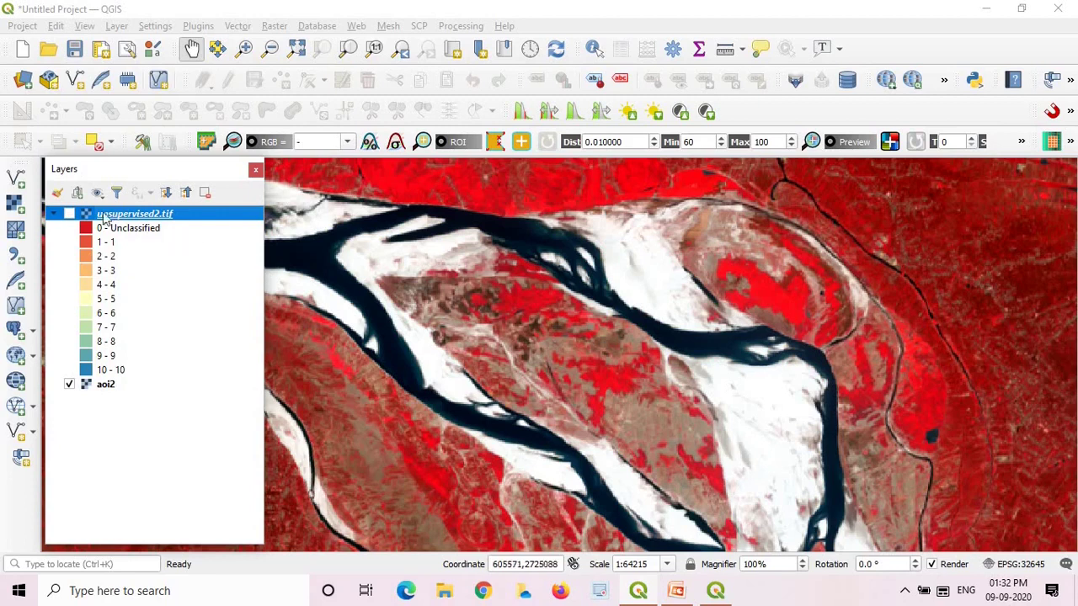
click(69, 215)
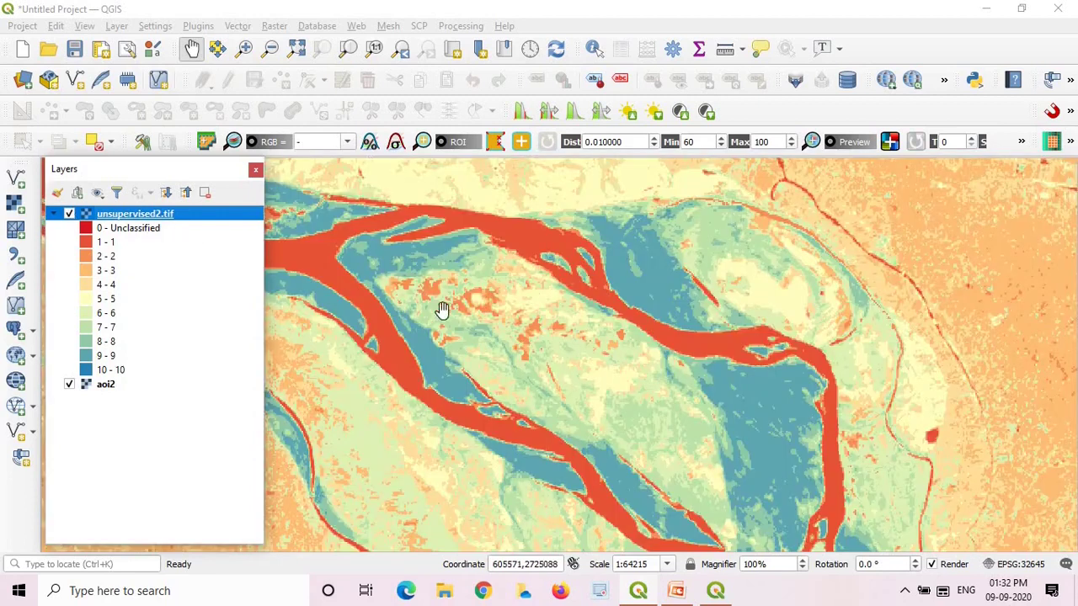
Step: Examine the cluster classes along the river channels and sandbars up close, ending with the full extent of the map
scroll(404, 265, up, 1)
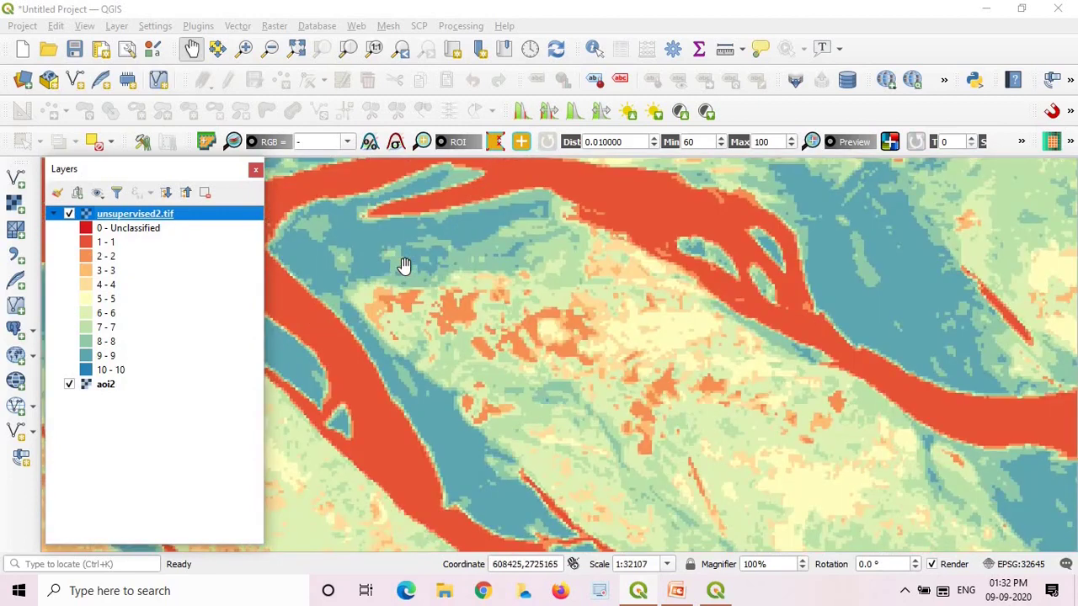
scroll(554, 297, down, 2)
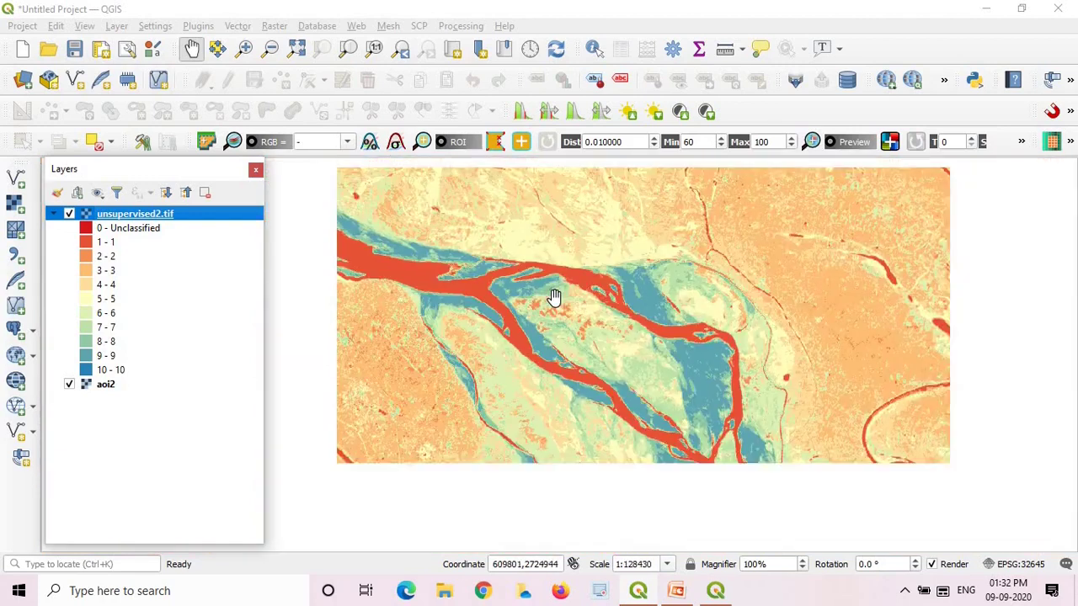
scroll(554, 296, down, 1)
scroll(554, 297, down, 1)
scroll(669, 416, up, 3)
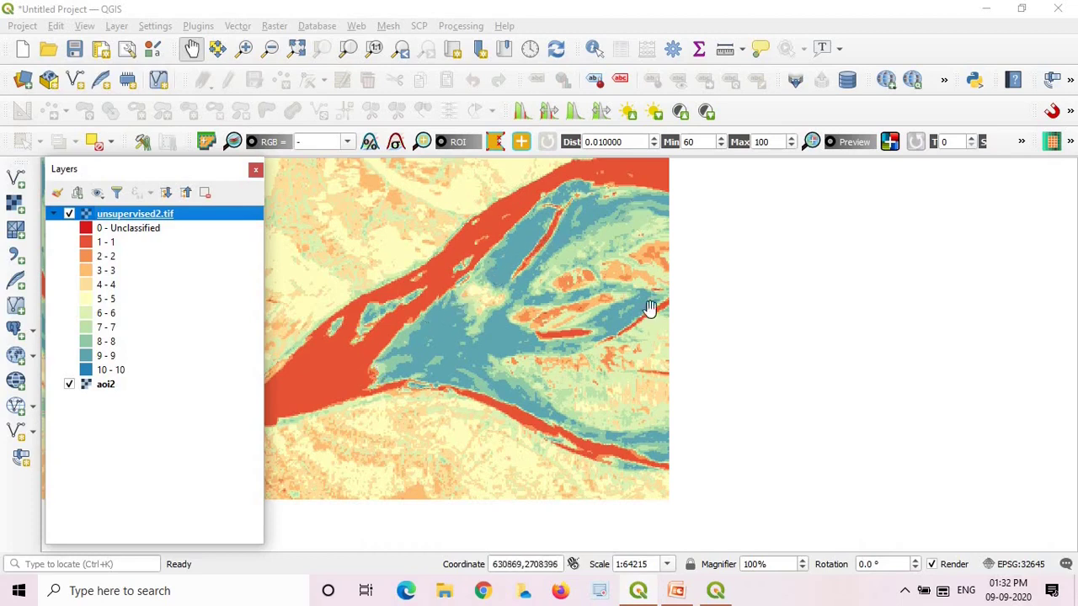
scroll(645, 329, down, 1)
scroll(643, 337, down, 1)
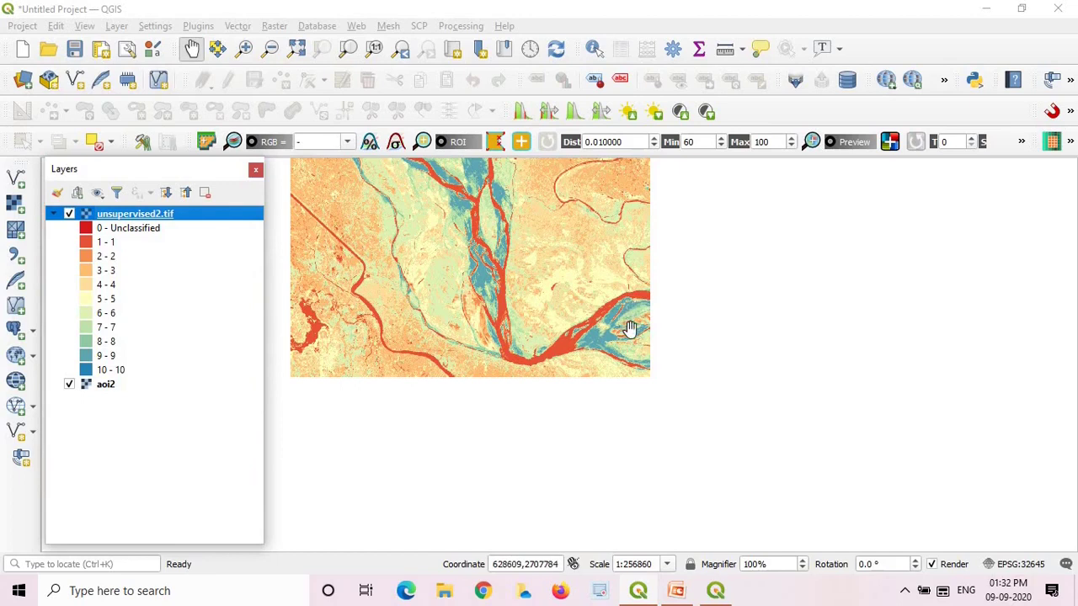
scroll(630, 328, up, 1)
scroll(629, 328, up, 1)
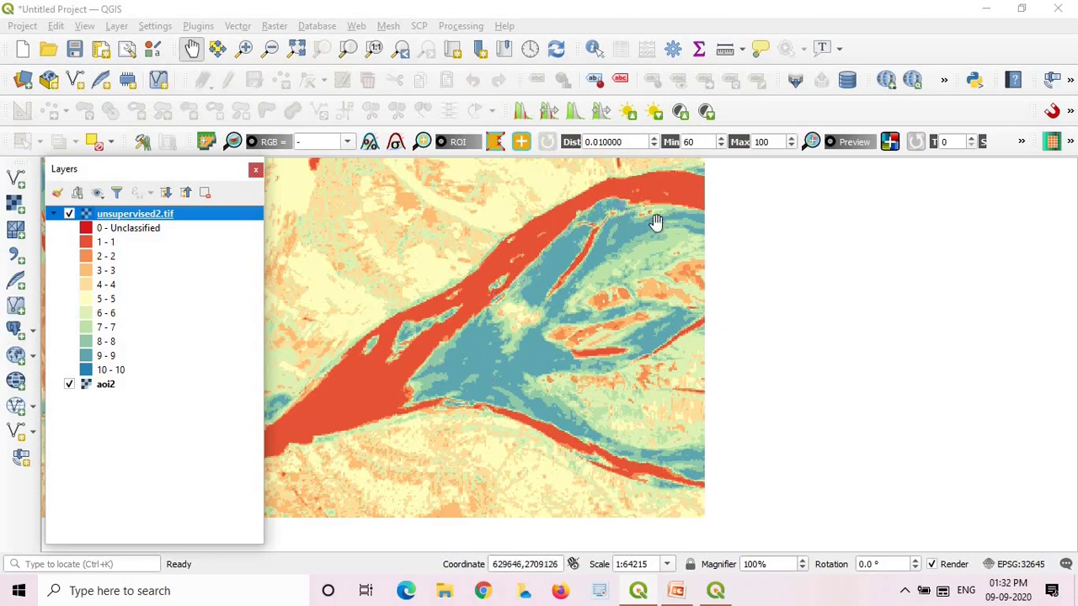
scroll(494, 339, down, 2)
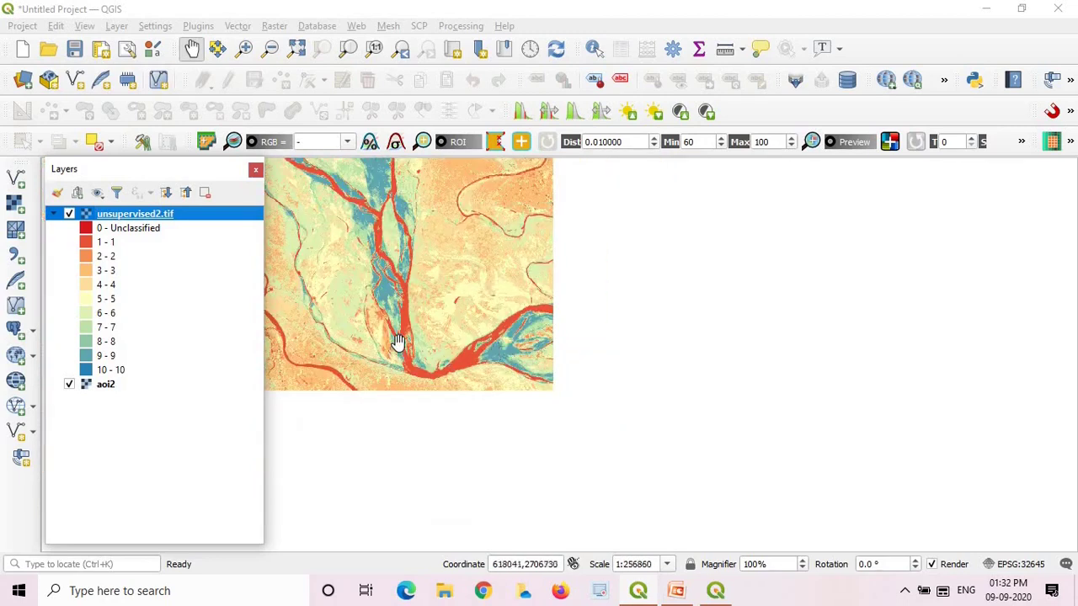
scroll(351, 316, up, 1)
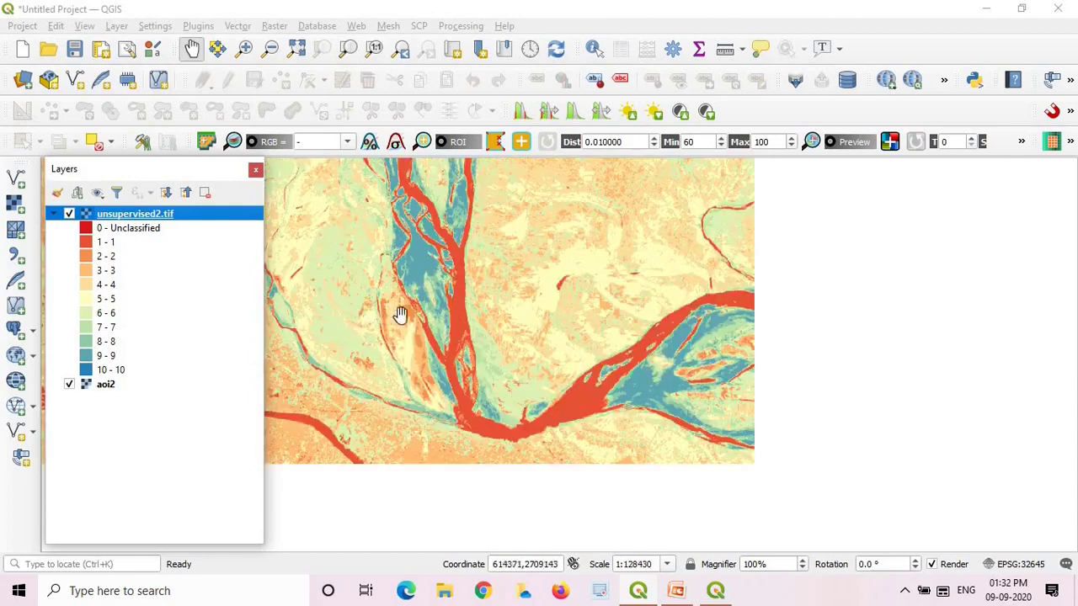
click(297, 50)
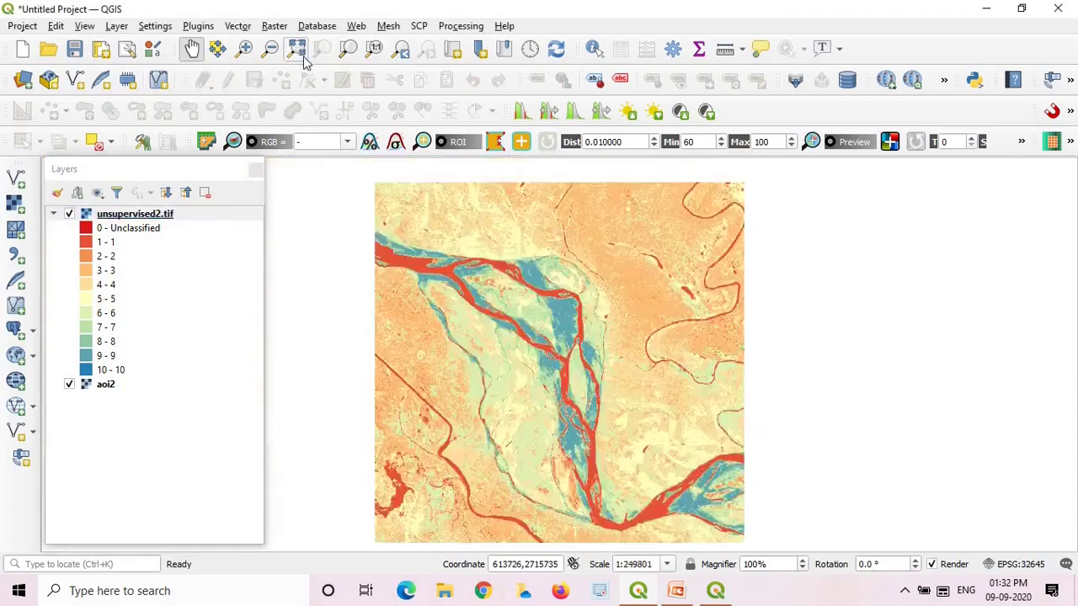